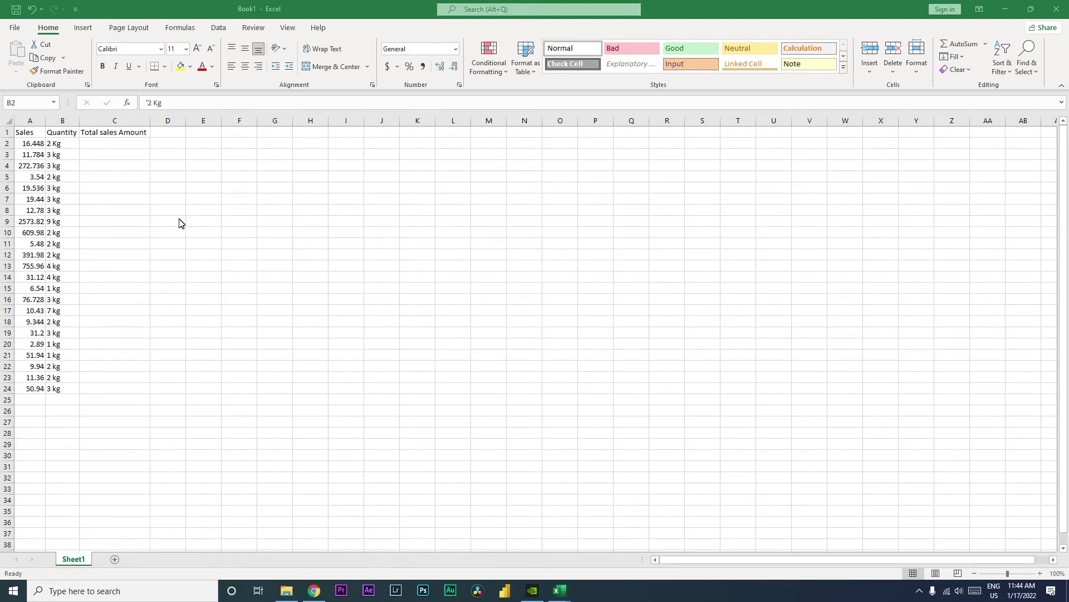
Enter the formula =B2*A2 in cell C2.
left_click(65, 147)
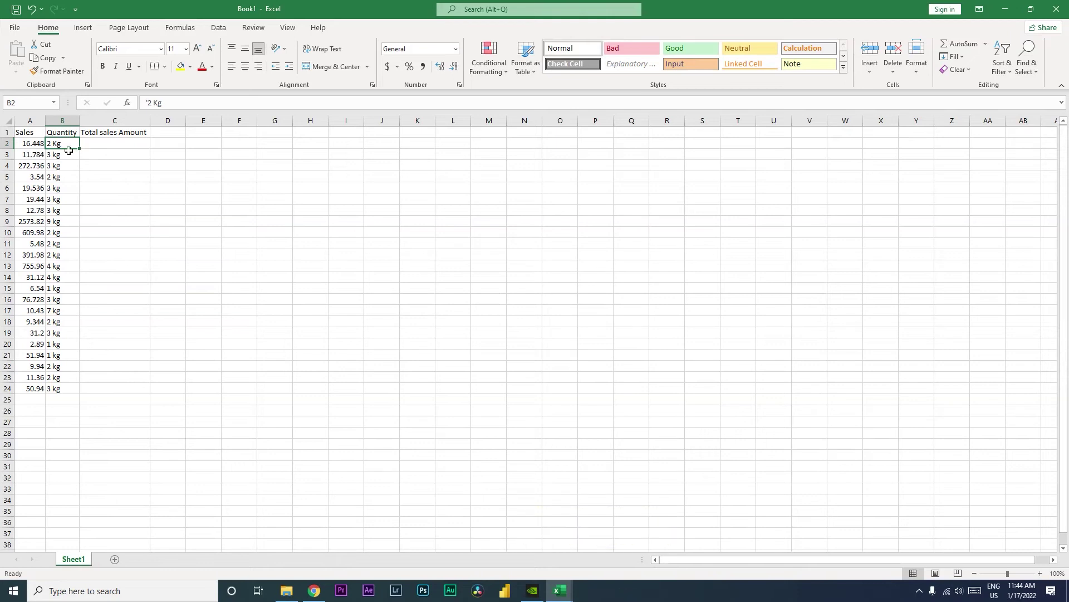
left_click(104, 149)
type("=")
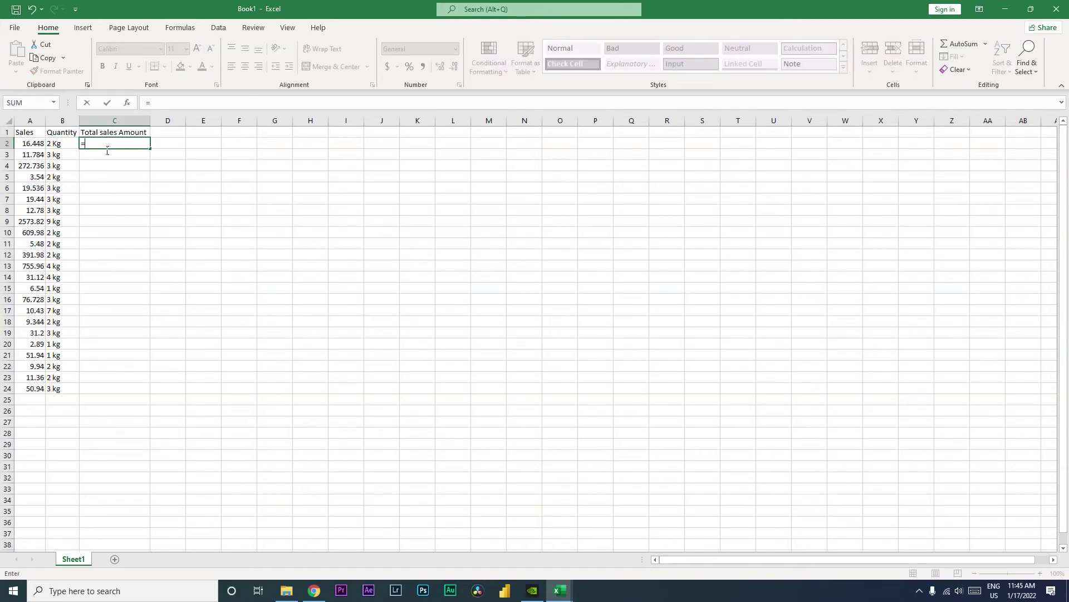
key("Left")
type("*")
key("Left")
key("Left")
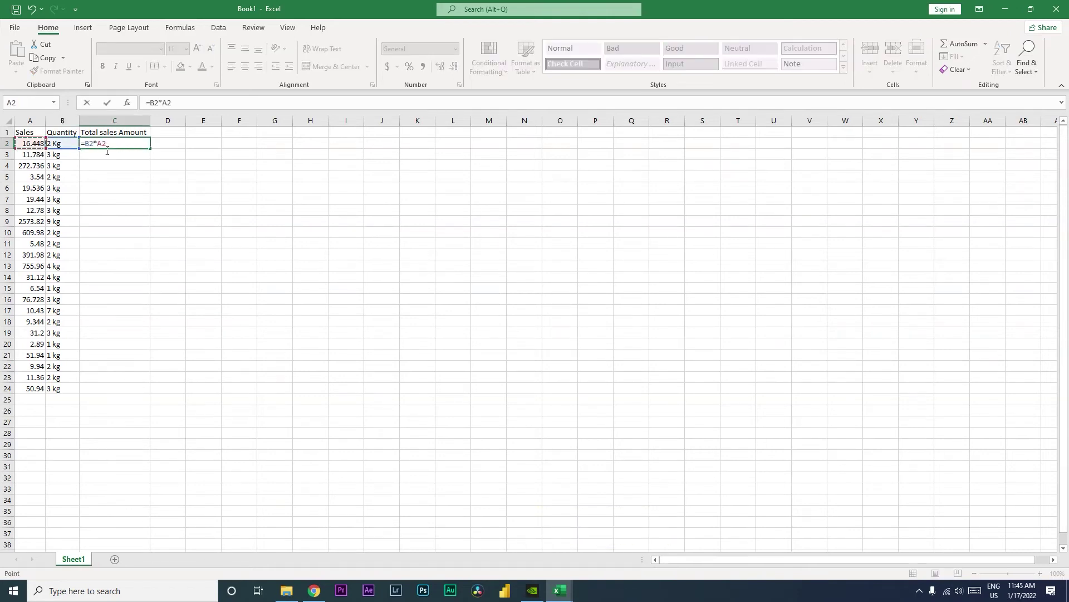
key("Return")
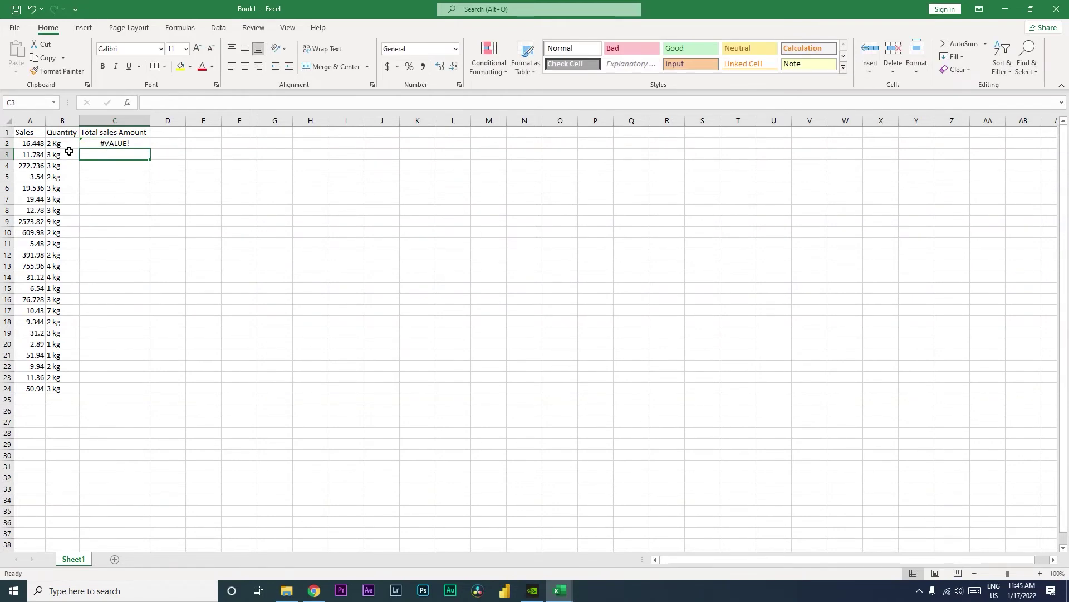
Fill the C2 formula down to row 24, then select quantities B2:B24.
left_click(117, 144)
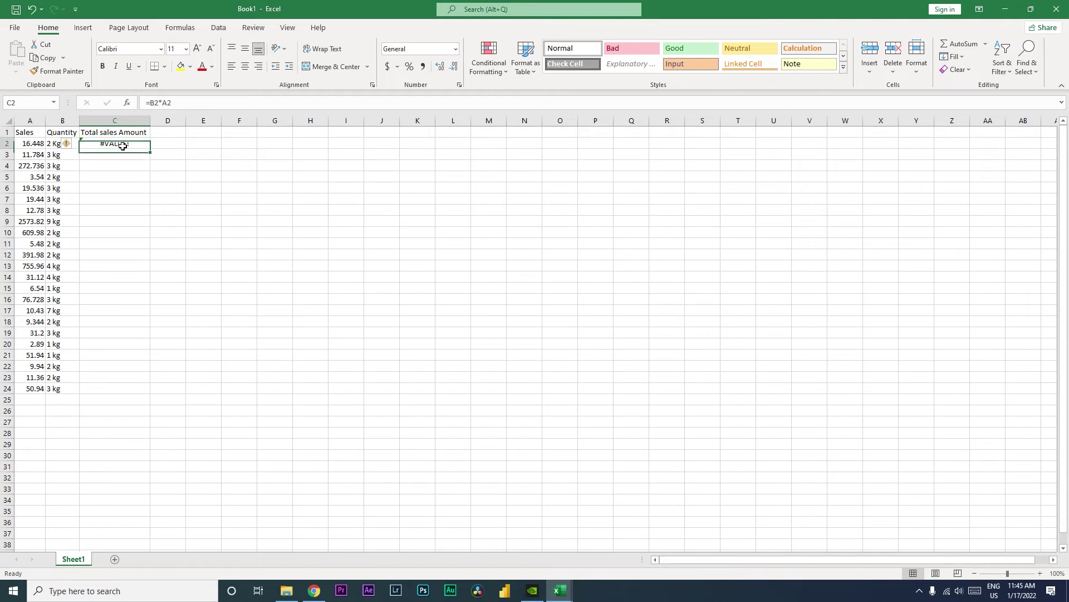
double_click(154, 153)
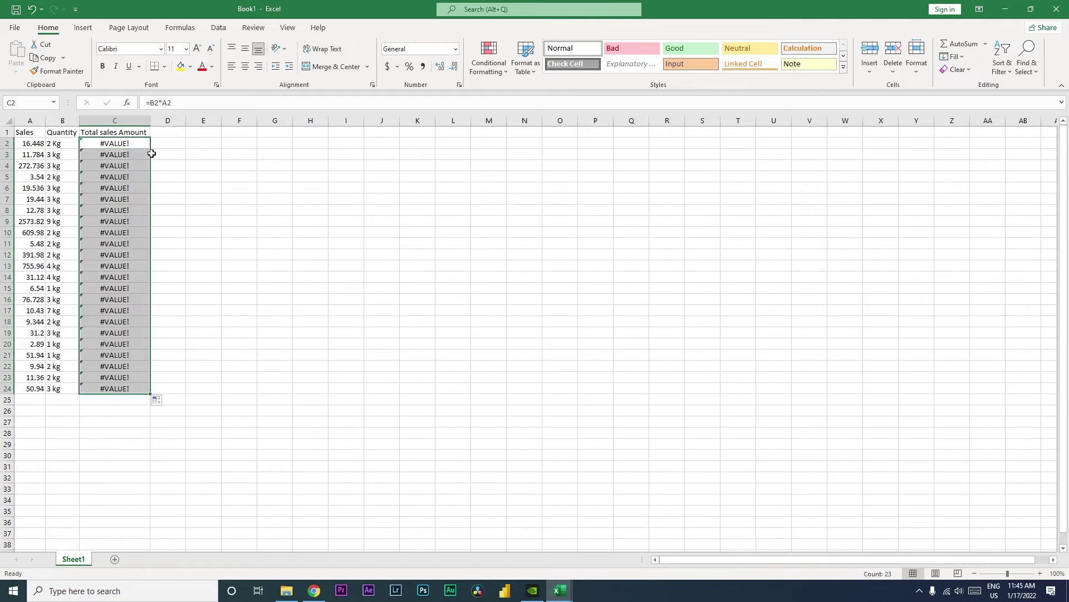
left_click(67, 146)
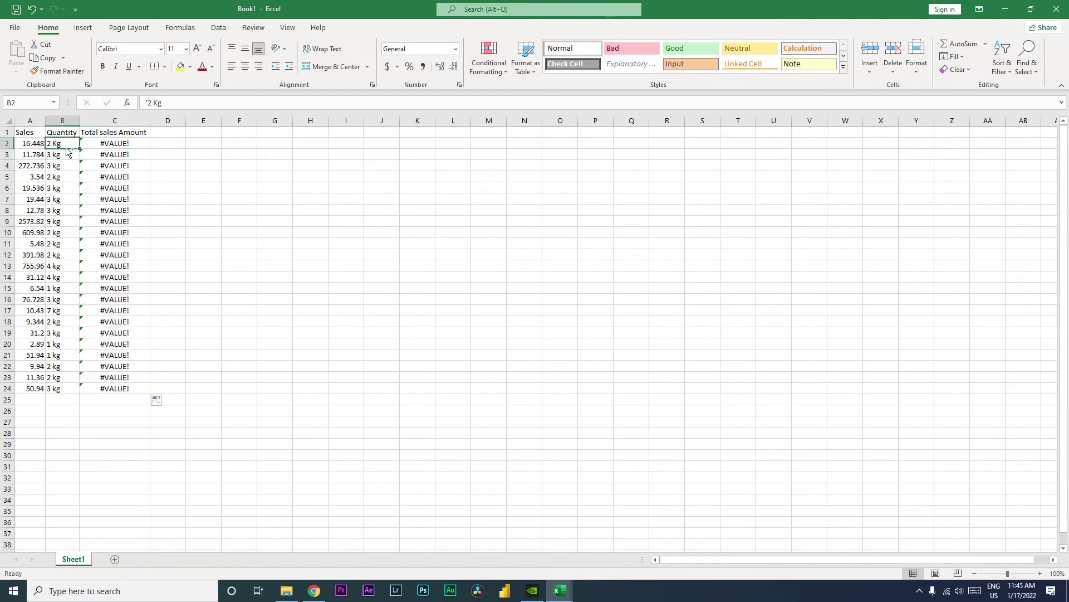
key("ctrl+shift+Down")
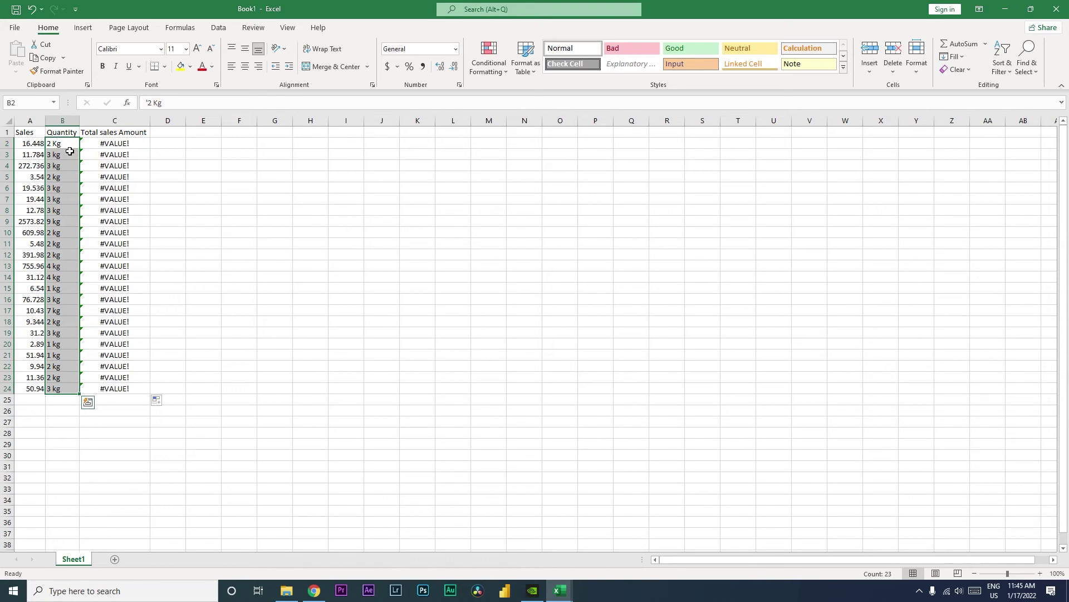
Replace every 'kg' in the Quantity column with nothing using Find and Replace.
key("ctrl+h")
type("kg")
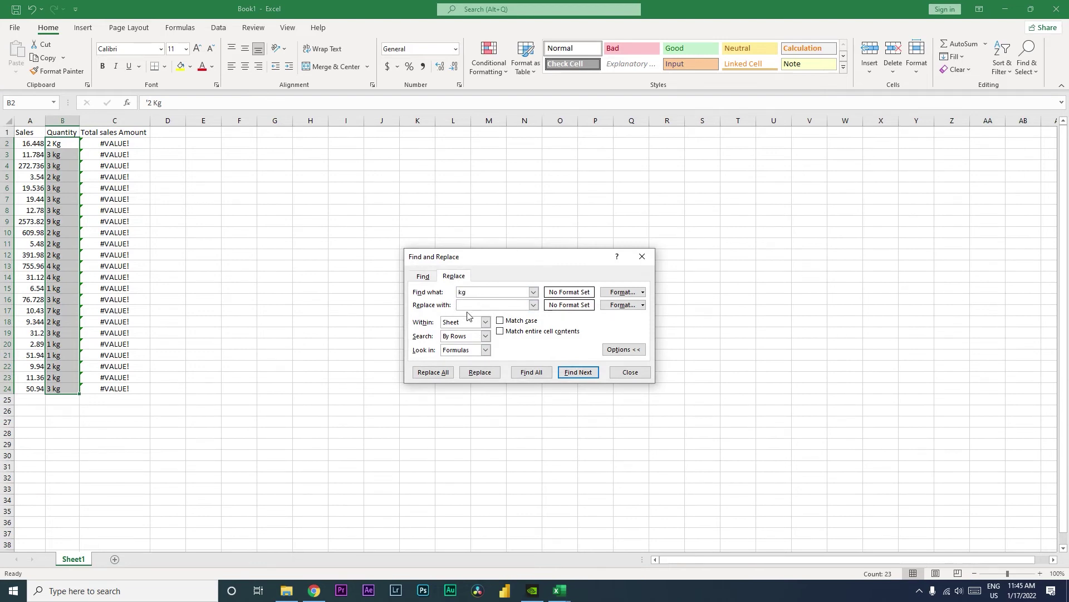
left_click(466, 308)
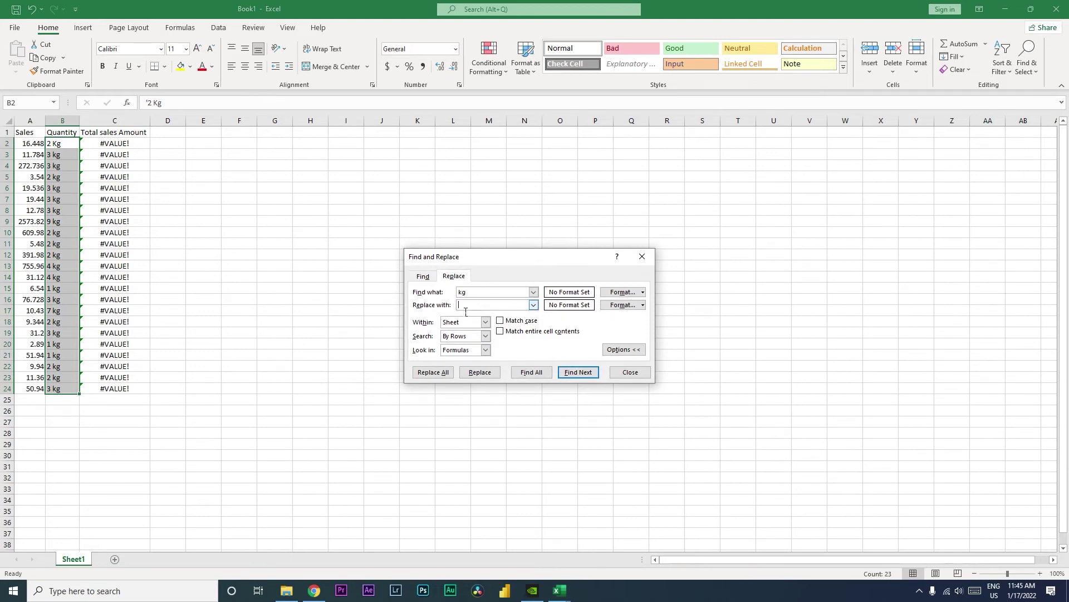
left_click(440, 374)
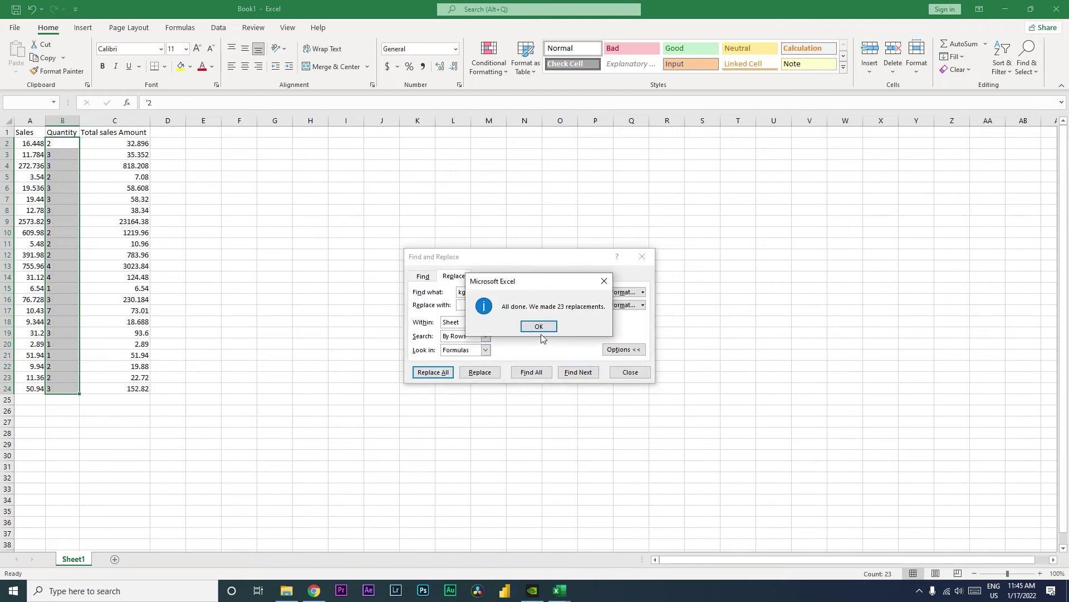
left_click(539, 332)
left_click(643, 256)
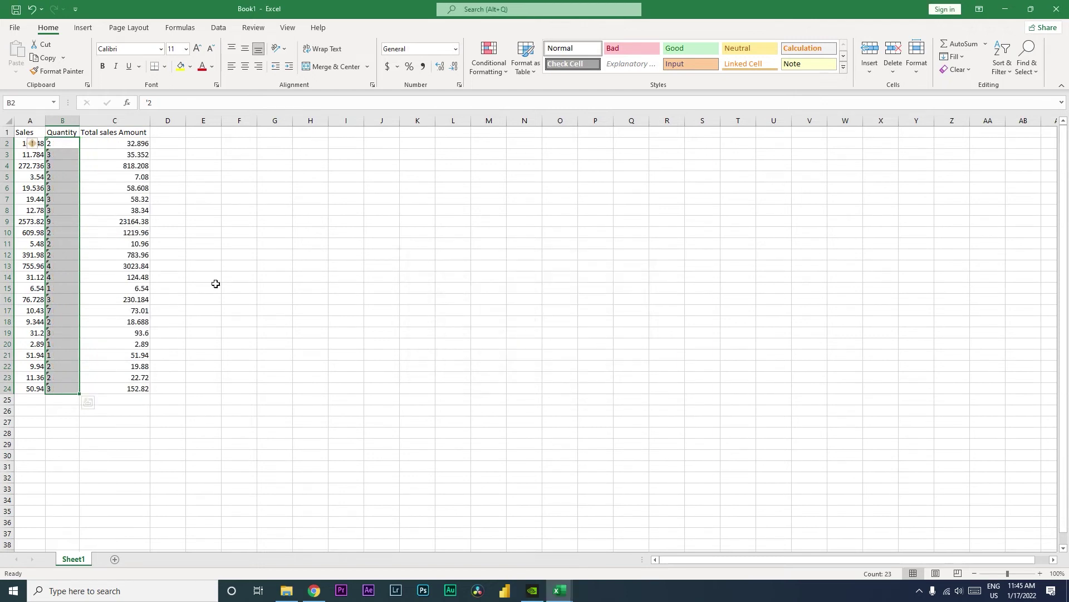
left_click(138, 145)
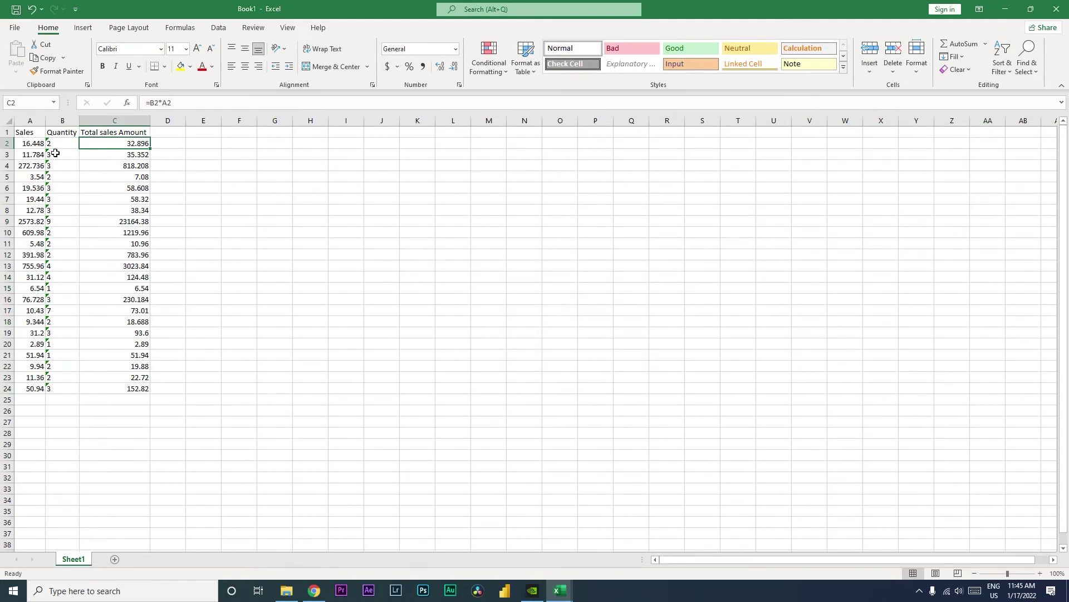
left_click_drag(67, 144, 70, 389)
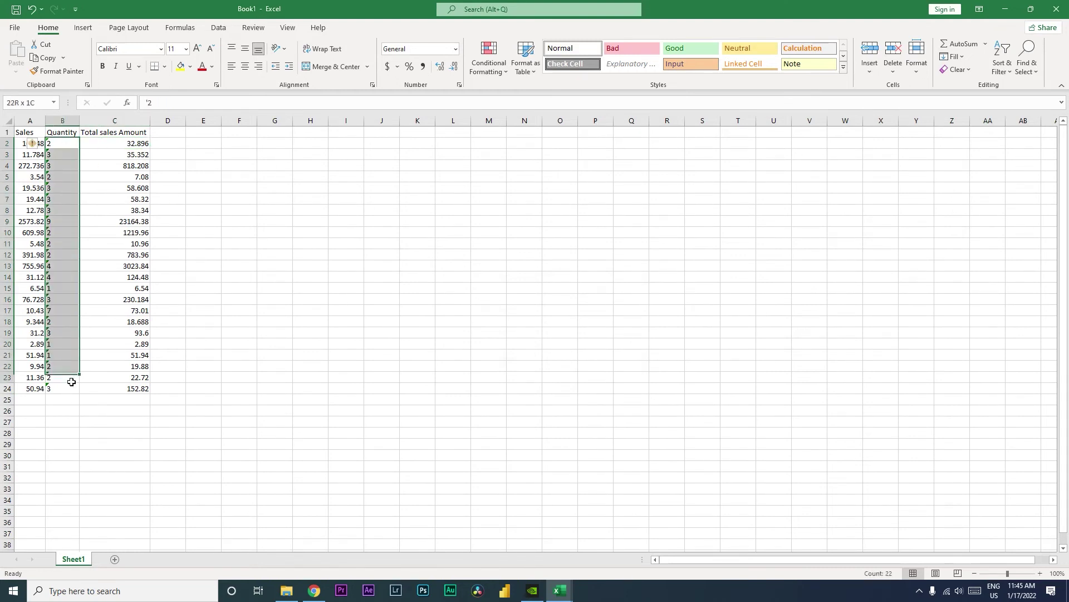
Convert the text-stored quantities in B2:B24 to numbers.
left_click(35, 144)
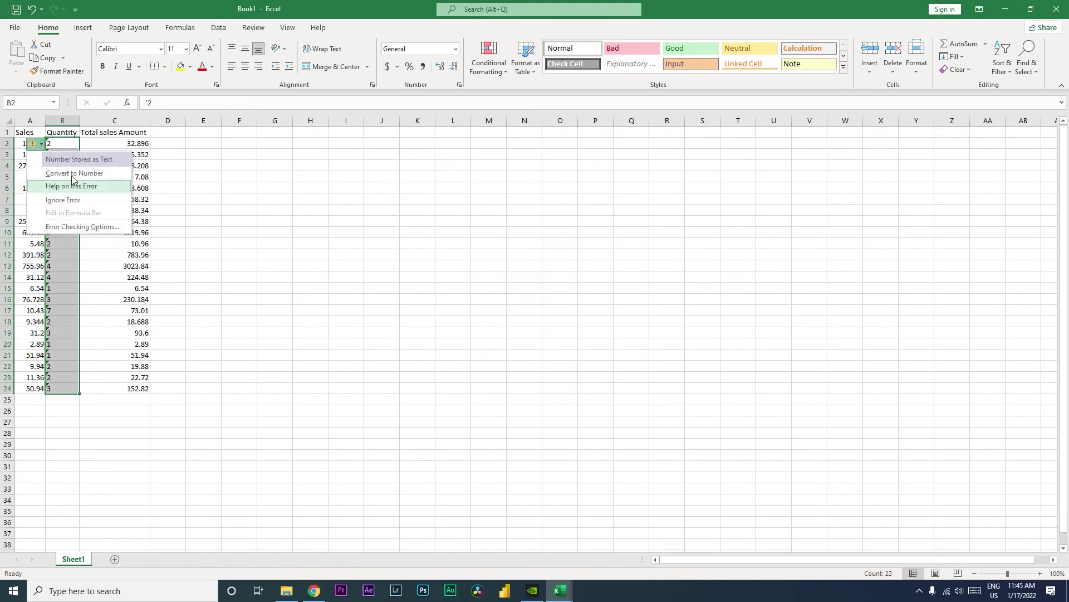
left_click(72, 174)
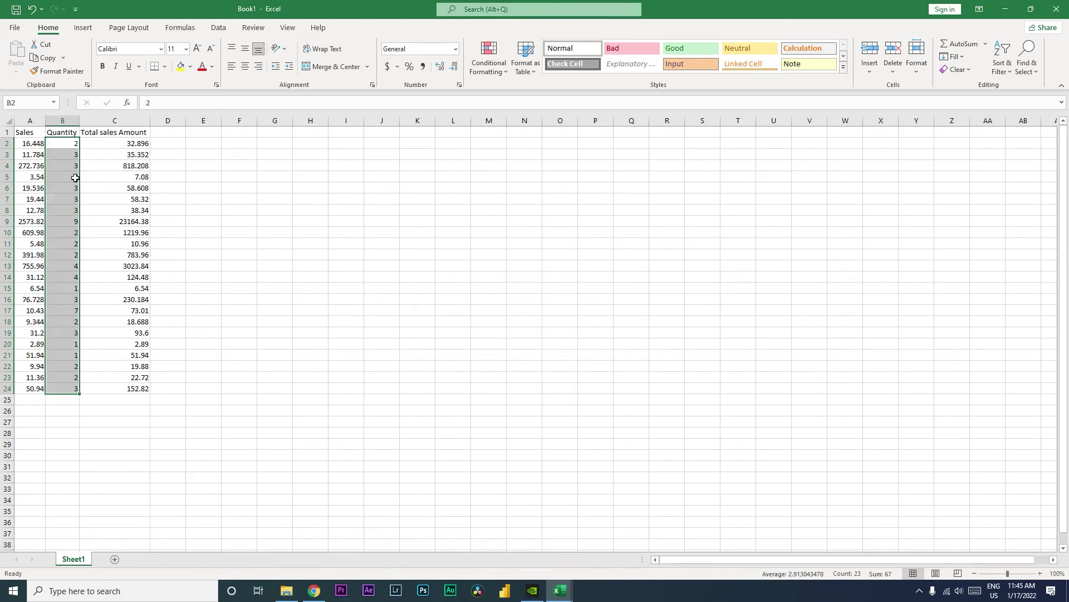
left_click(125, 165)
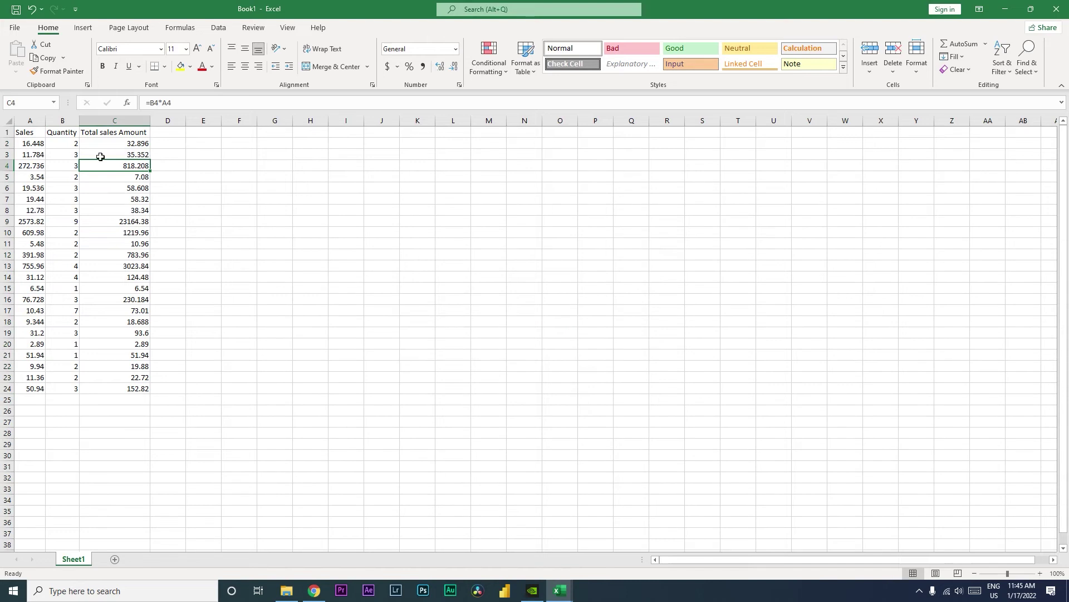
left_click_drag(70, 146, 77, 389)
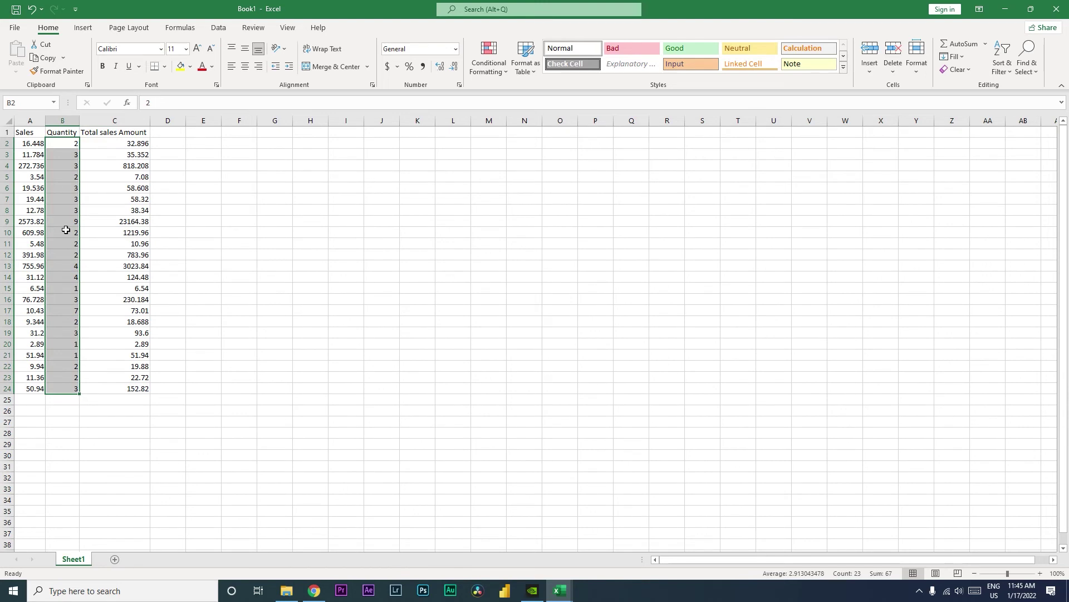
Give quantity cells B2:B24 the custom number format General "Kg".
right_click(71, 196)
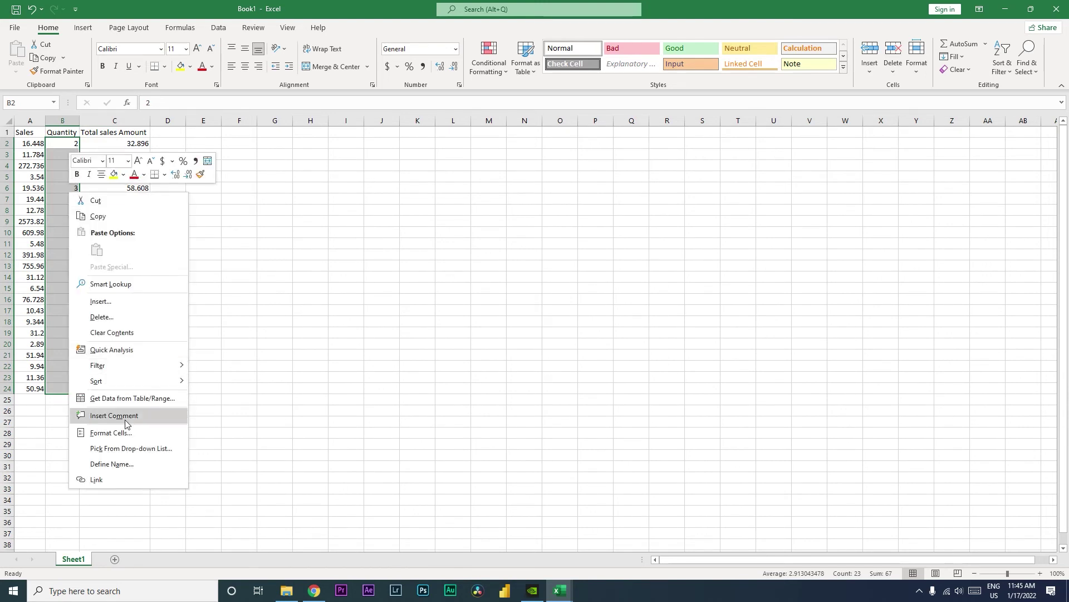
left_click(129, 434)
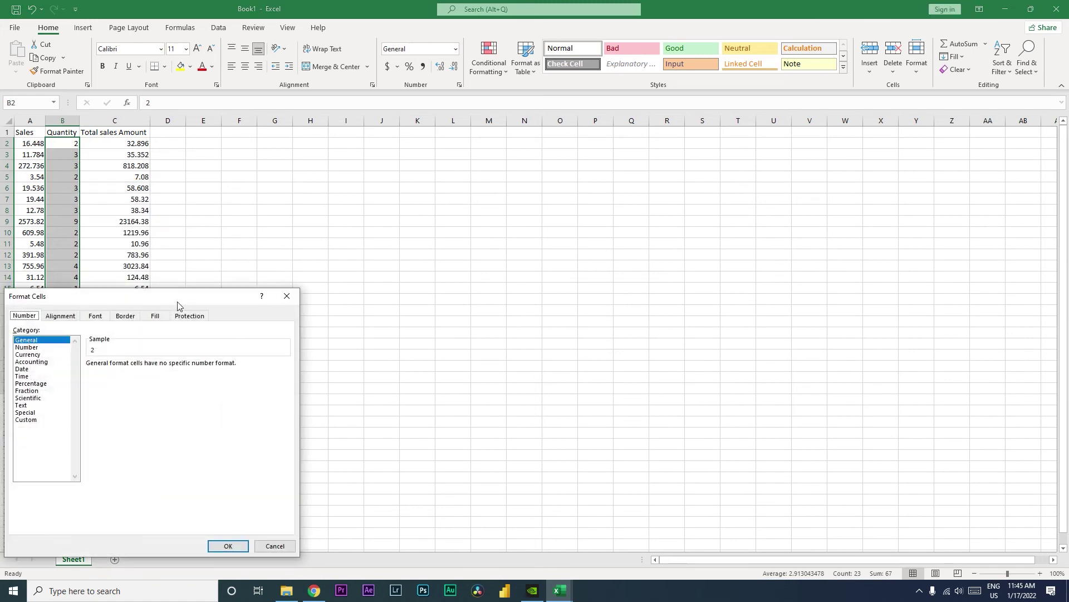
left_click_drag(160, 299, 381, 167)
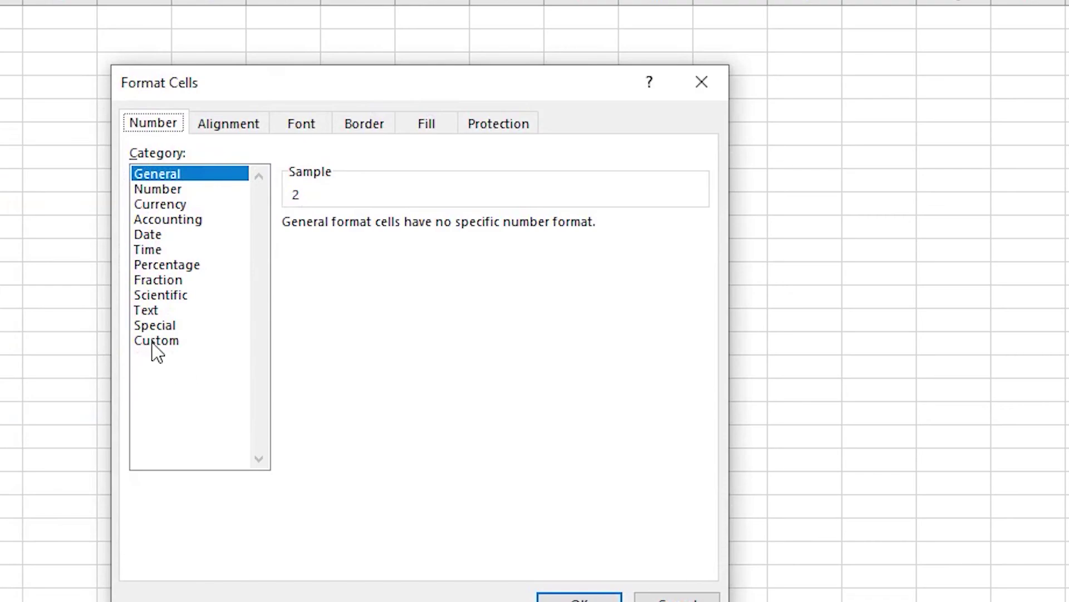
left_click(155, 343)
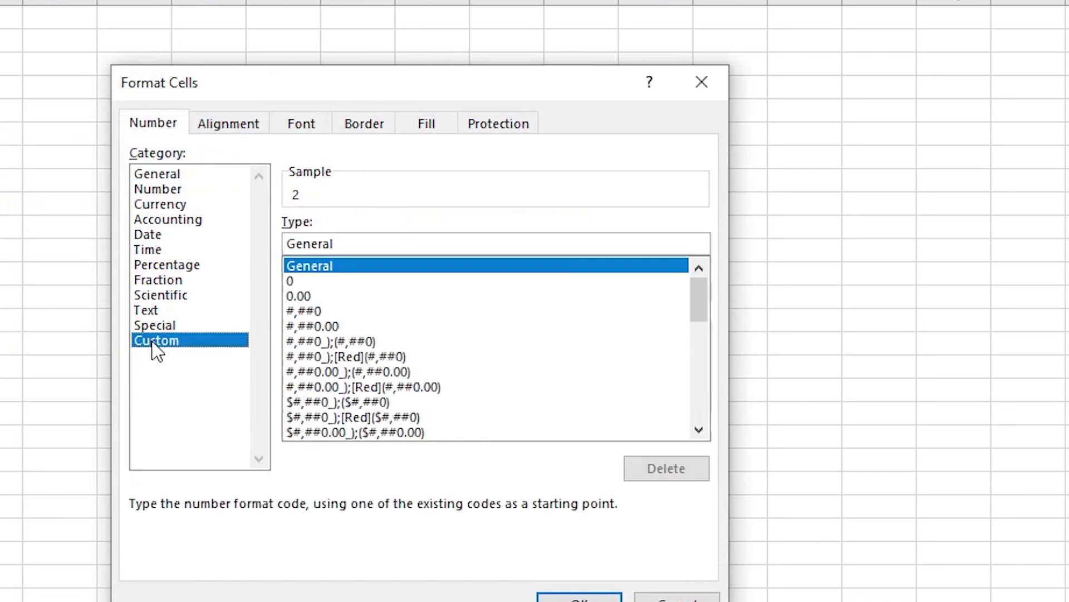
left_click(362, 245)
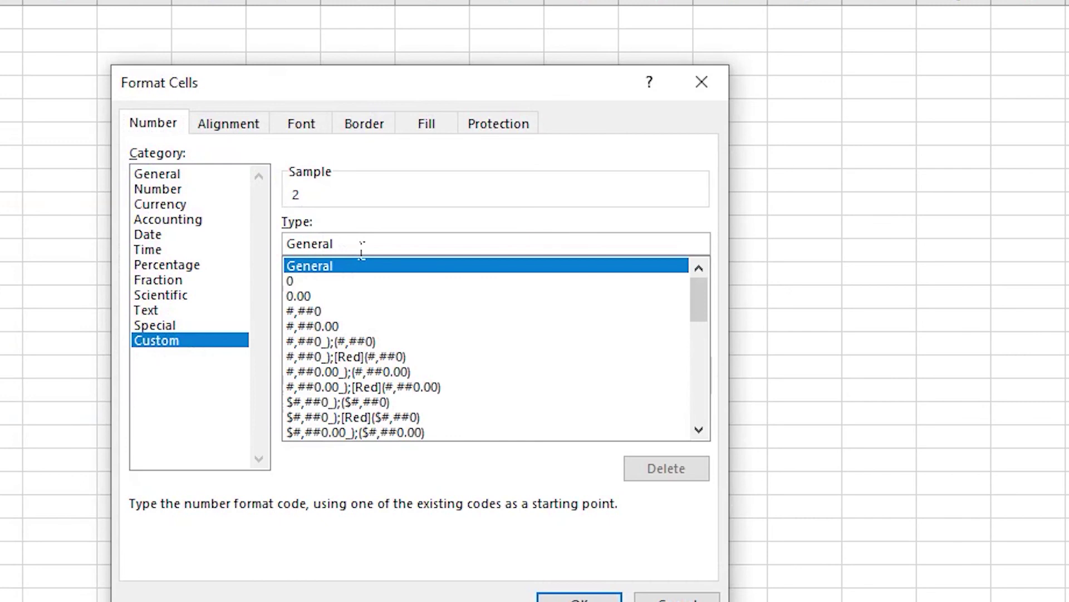
type("\"")
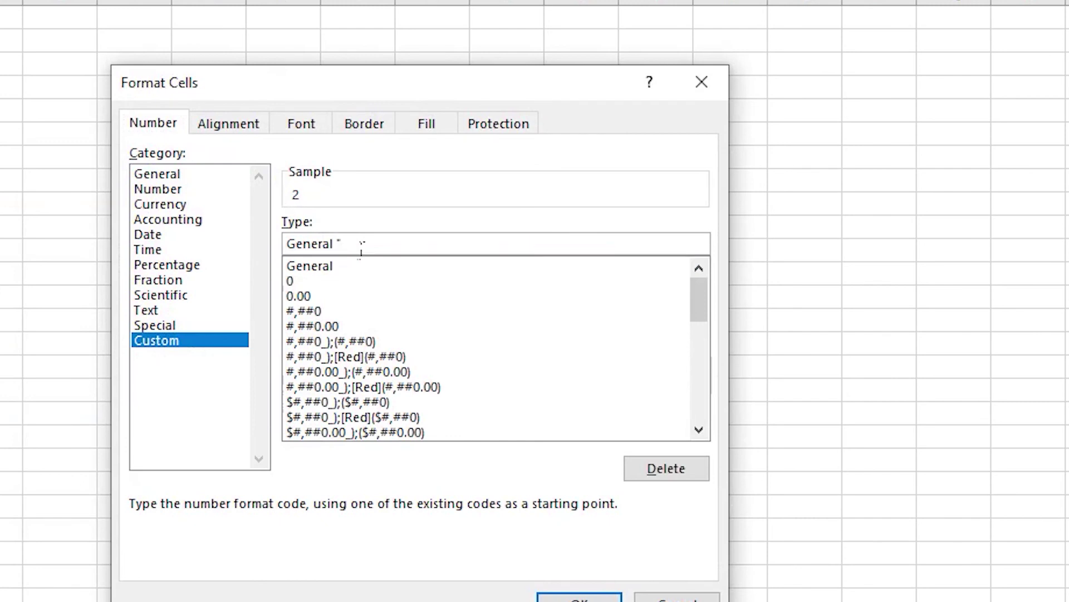
type("Kg")
type("\"")
key("Return")
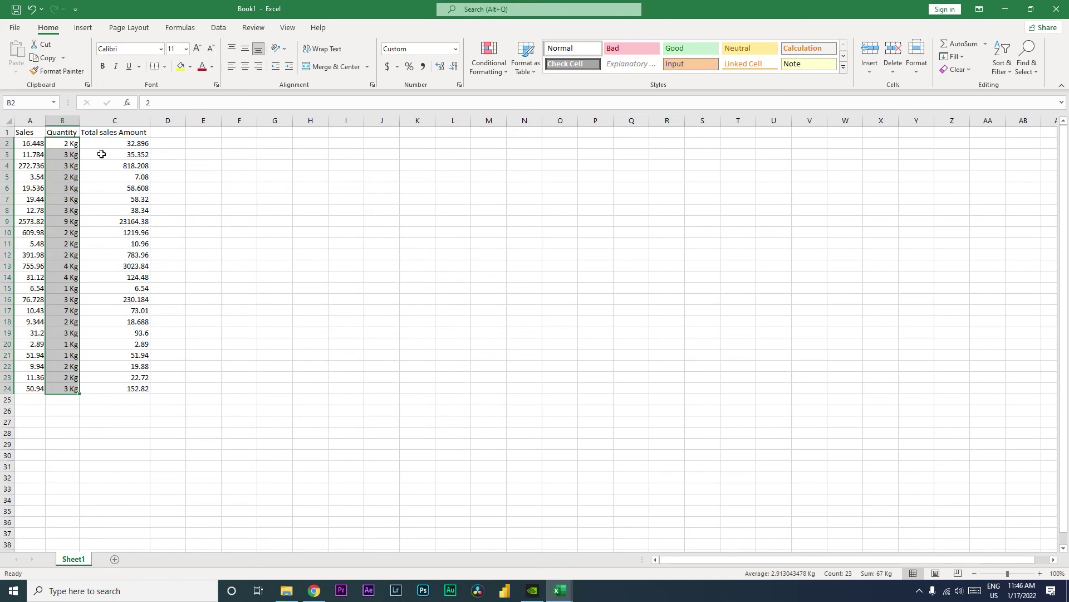
key("Right")
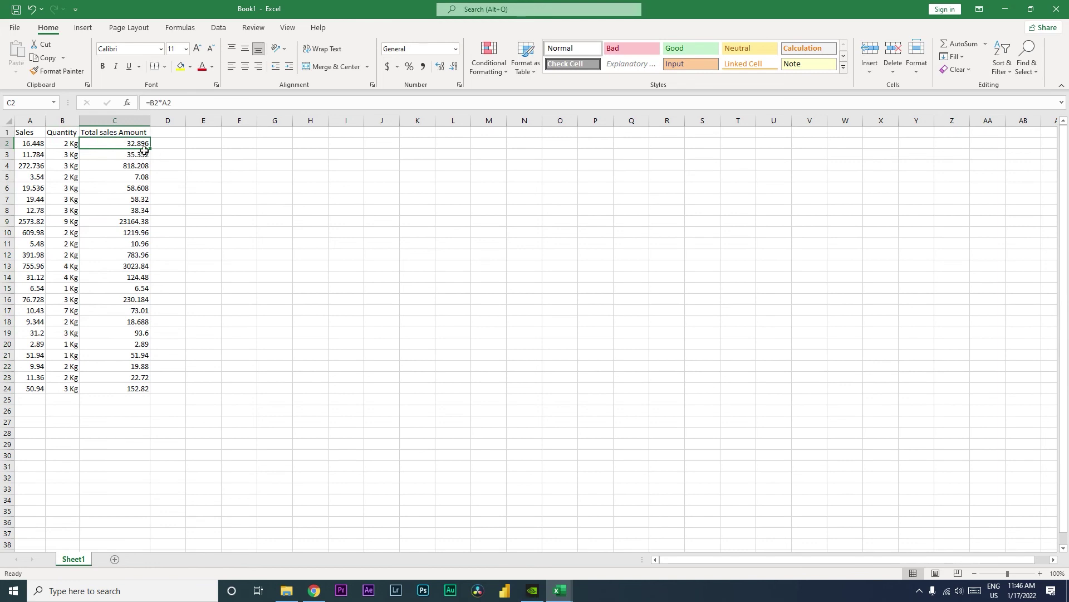
Give totals C2:C24 the custom number format General "Kg".
left_click_drag(131, 147, 143, 393)
key("ctrl+1")
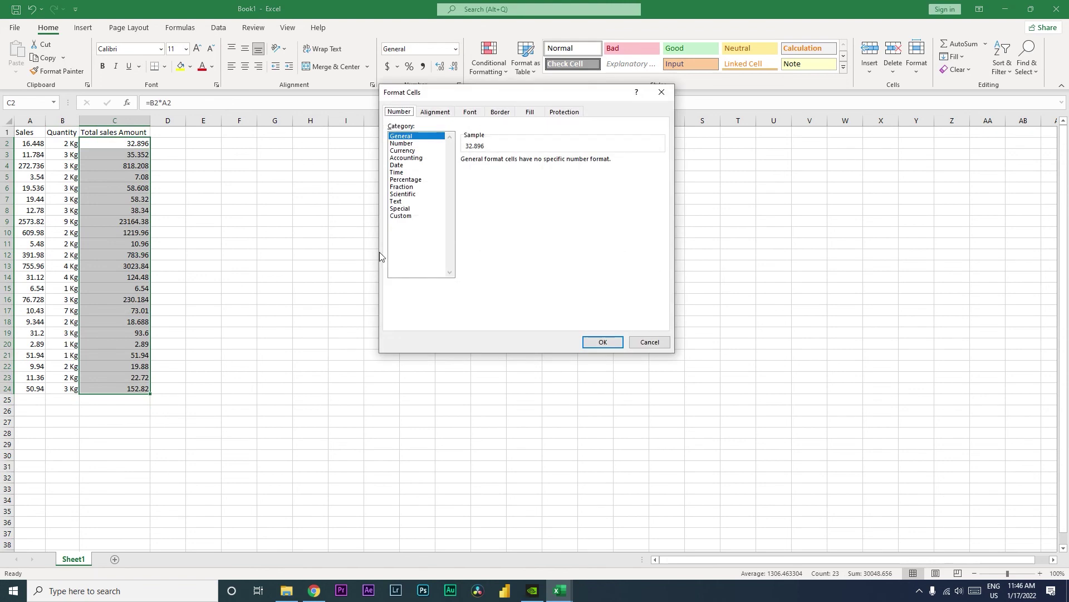
left_click(416, 216)
type("General \"Kg\"")
left_click(510, 169)
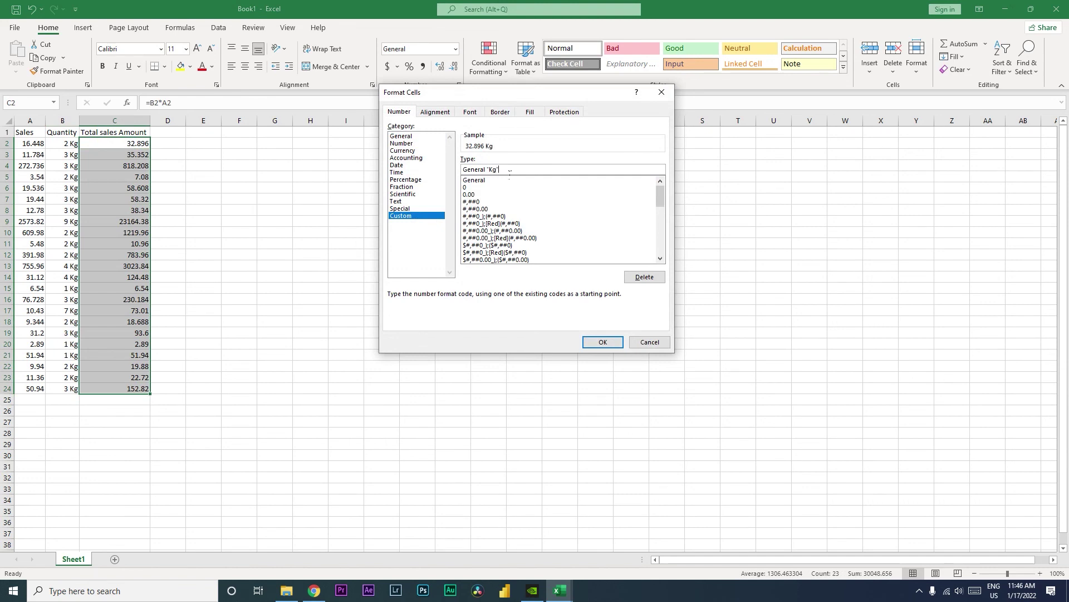
left_click(604, 342)
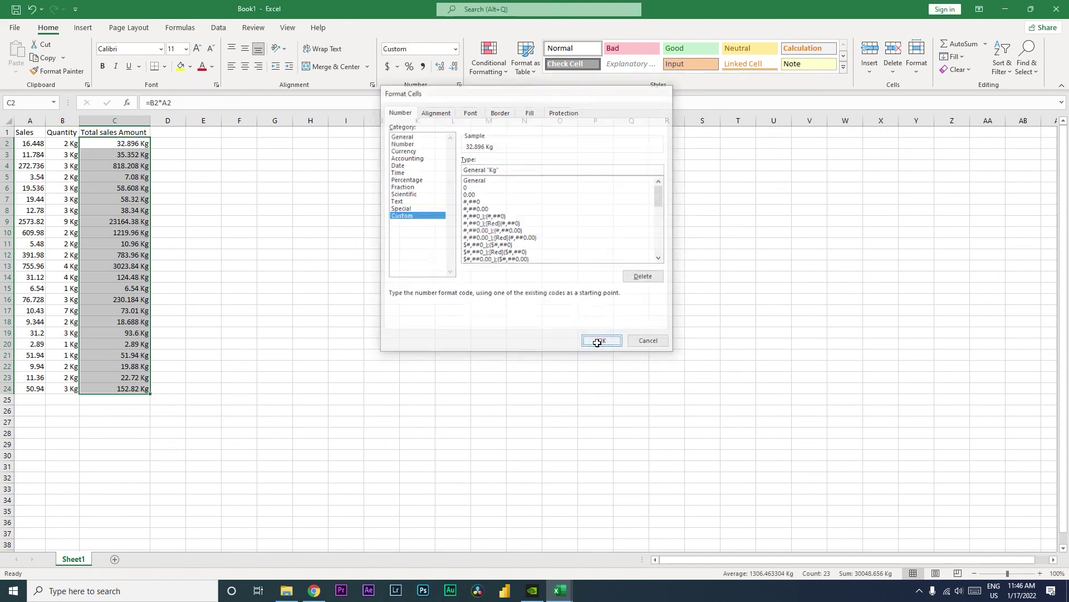
left_click(167, 183)
mouse_move(62, 143)
left_mouse_down()
mouse_move(120, 191)
mouse_move(139, 391)
left_mouse_up()
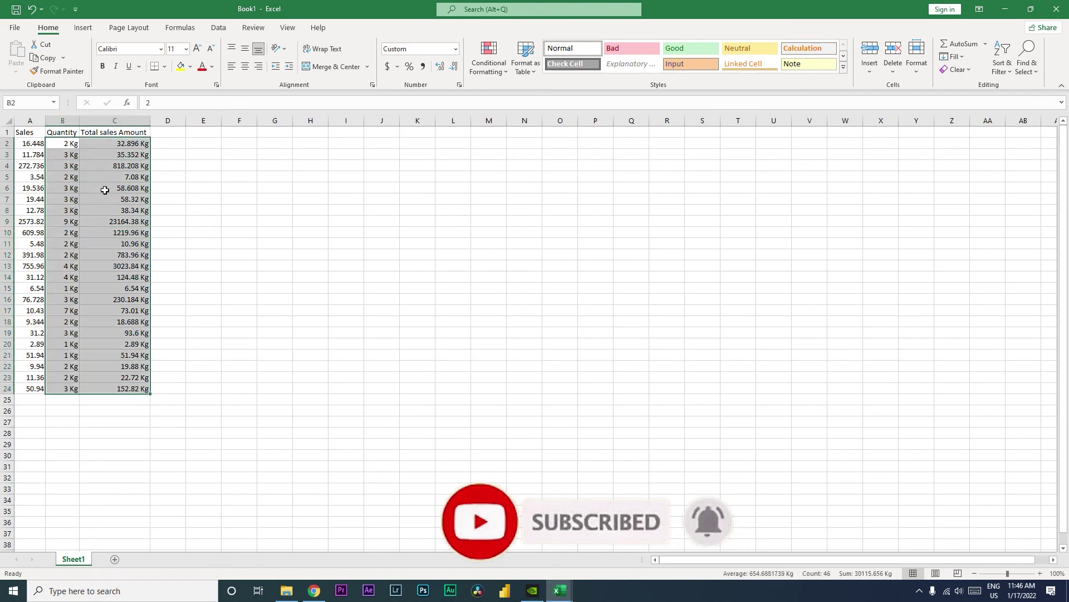